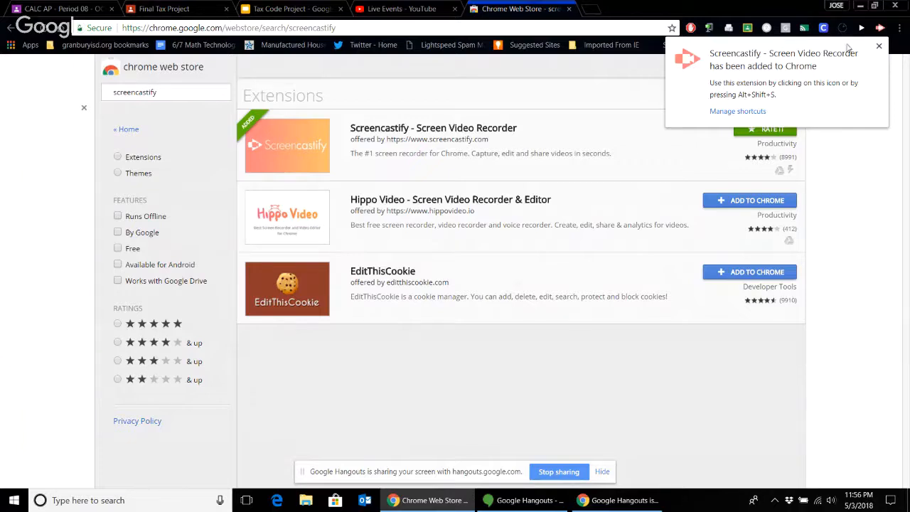
Set up Screencastify with Google sign-in and the camera, microphone, drawing and annotation permissions, and skim its introductory video
left_click(880, 29)
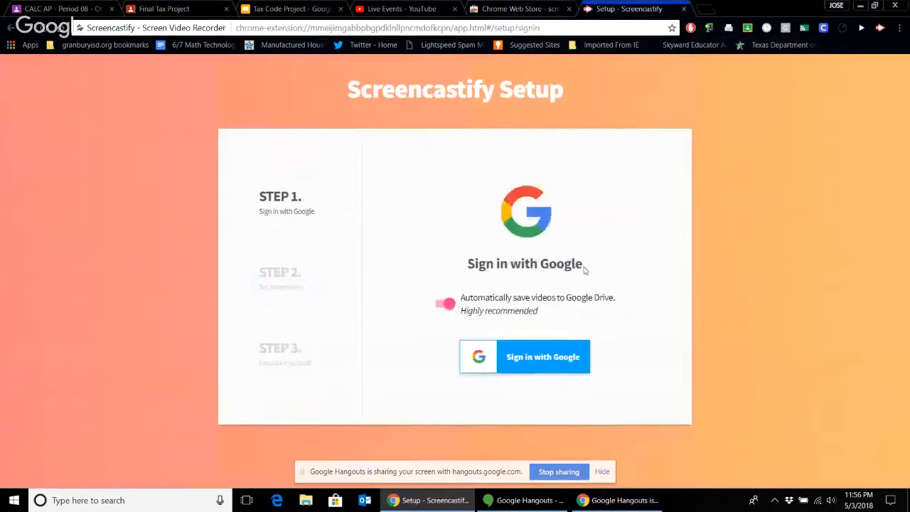
left_click(553, 356)
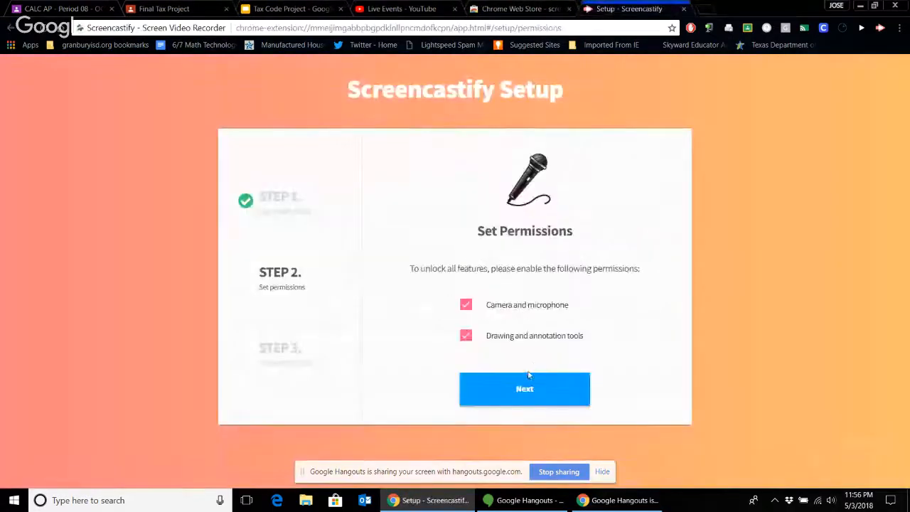
left_click(524, 387)
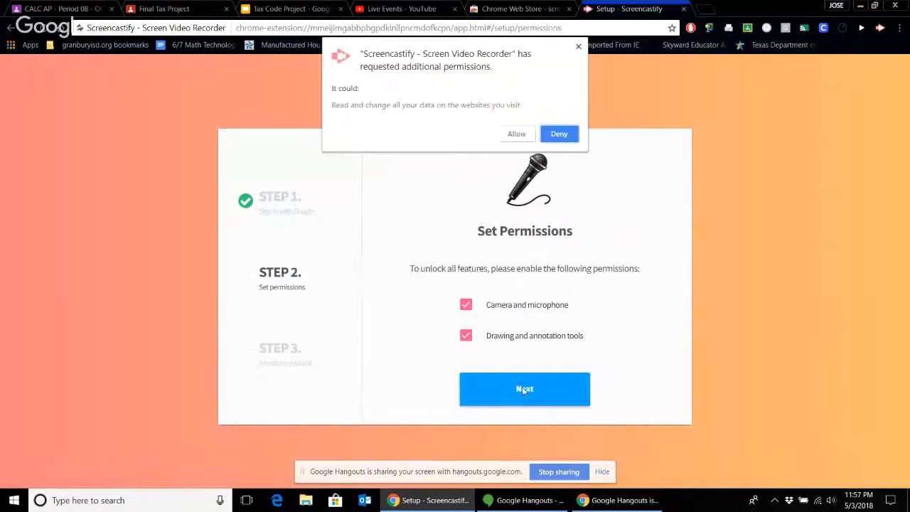
left_click(518, 136)
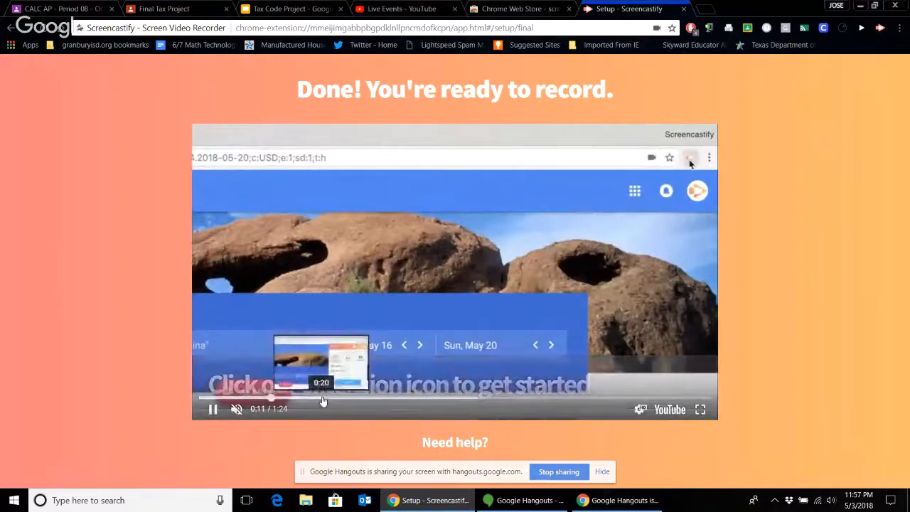
left_click(322, 400)
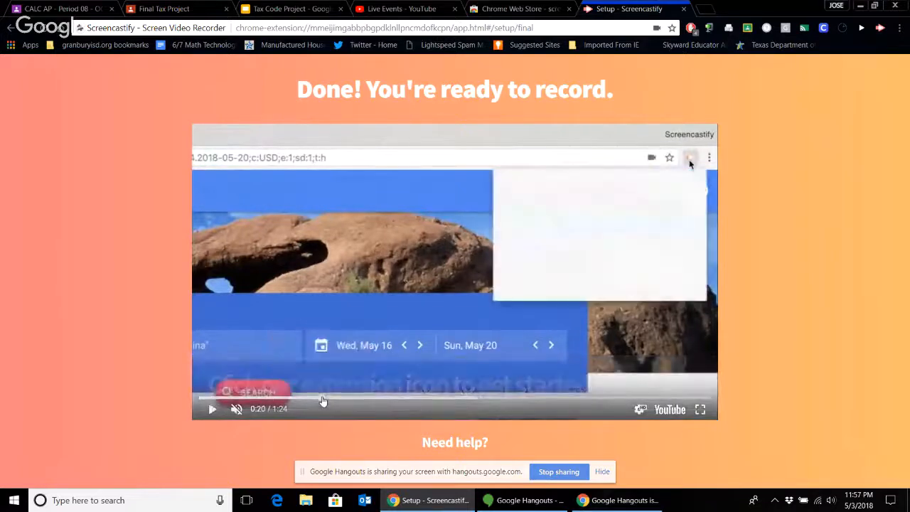
left_click(361, 401)
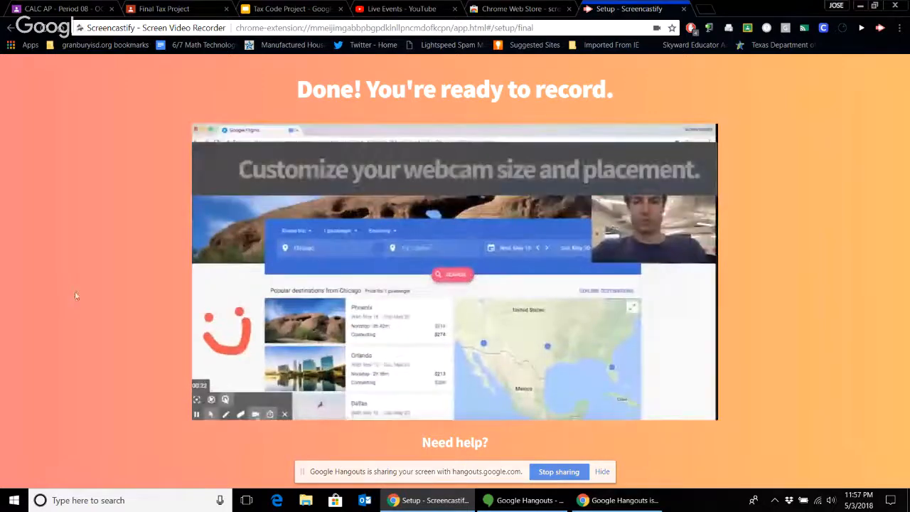
Start a Desktop recording of the entire screen with the microphone on from a new browser tab
left_click(706, 10)
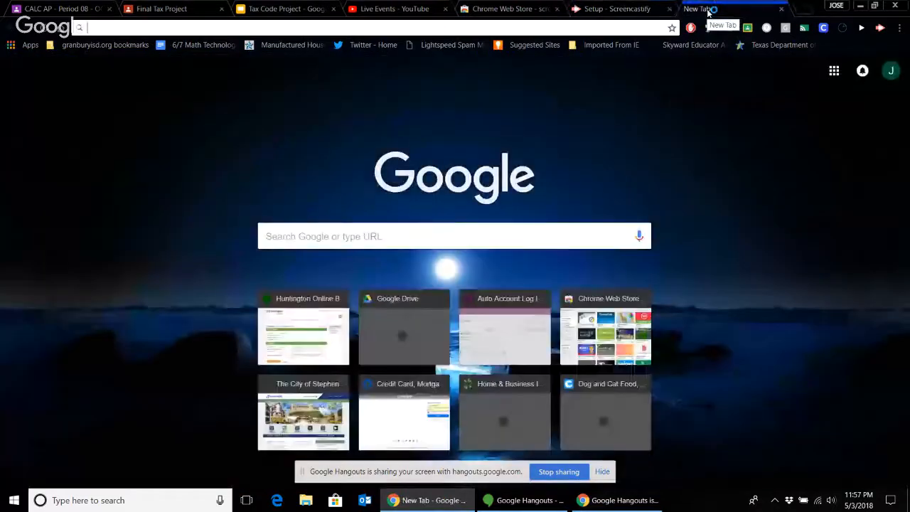
left_click(880, 30)
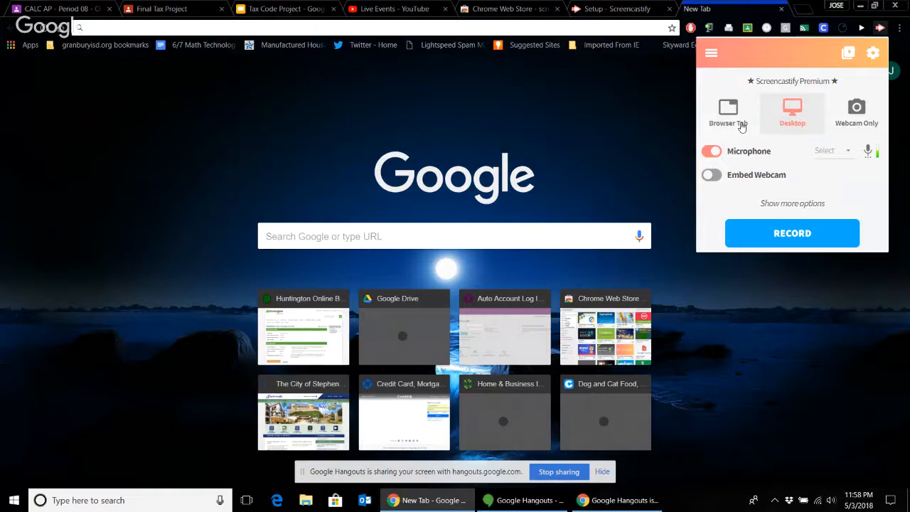
left_click(787, 234)
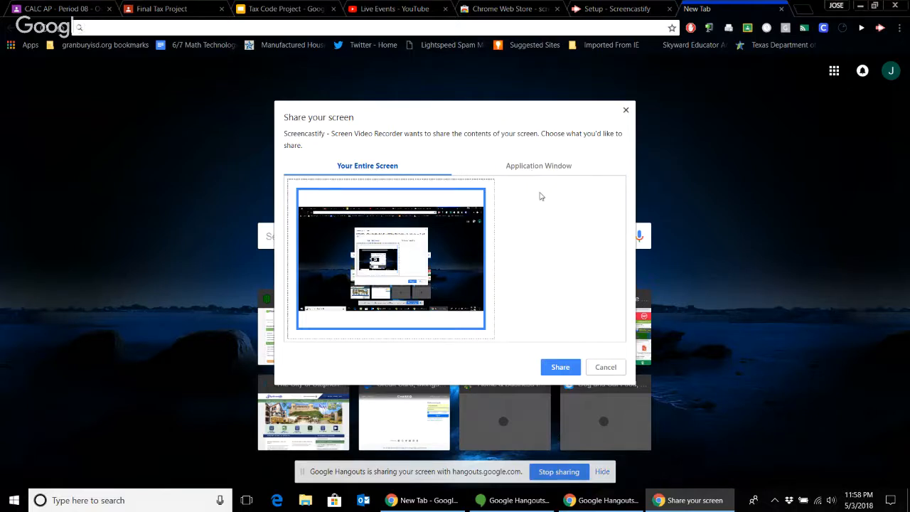
left_click(560, 368)
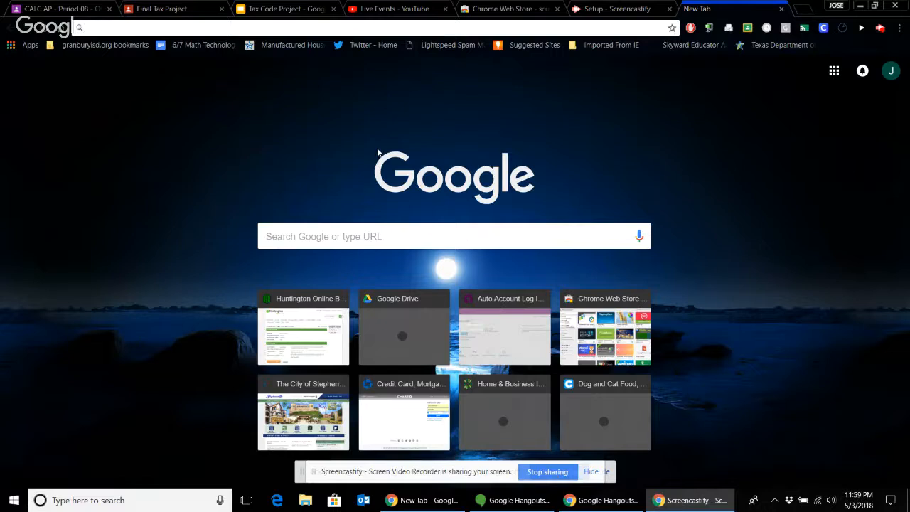
Show the Final Tax Project student work page in the recording, end the screen capture and pause the playback
left_click(206, 140)
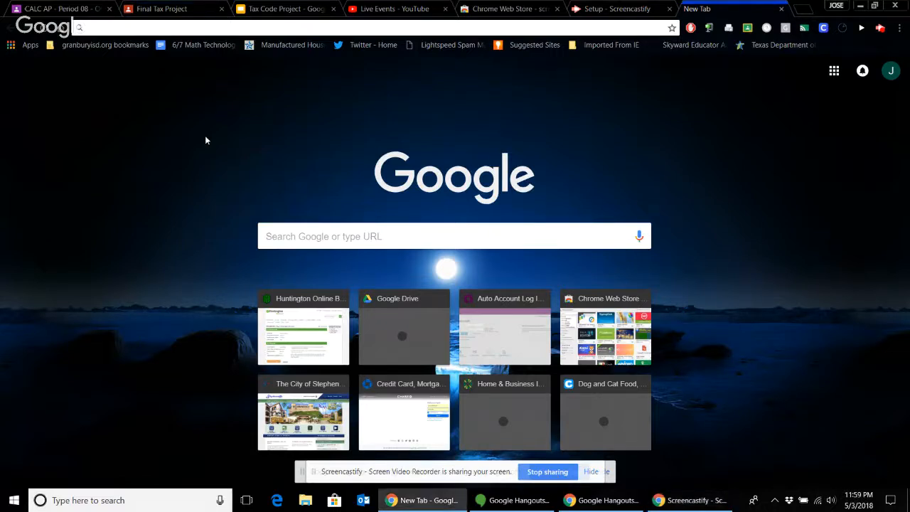
left_click(149, 10)
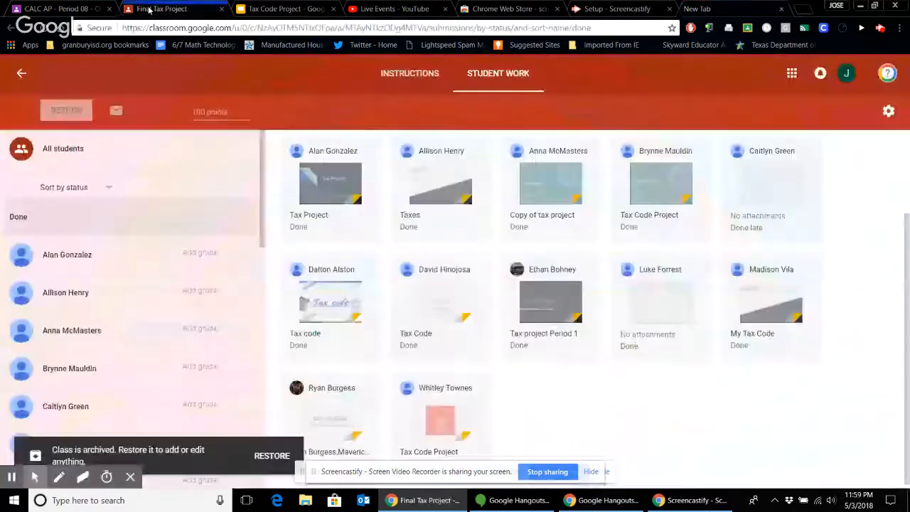
left_click(636, 412)
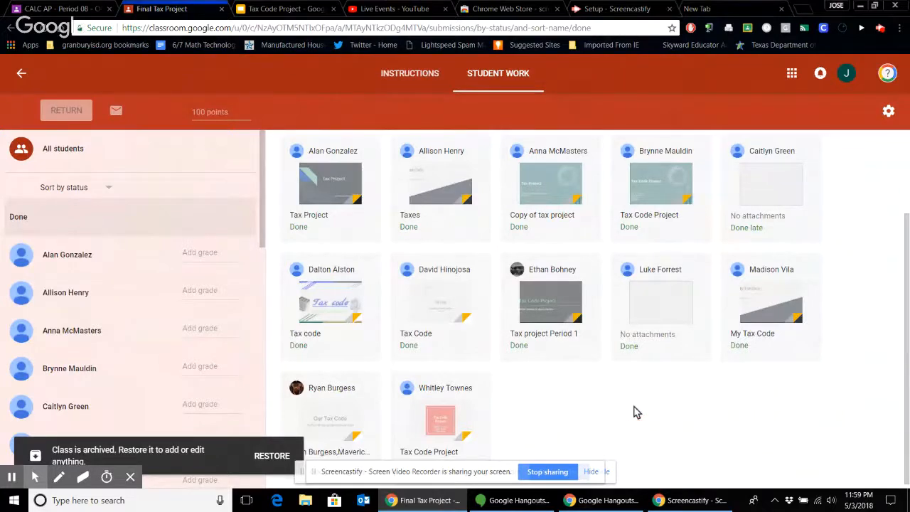
left_click(636, 410)
left_click(548, 473)
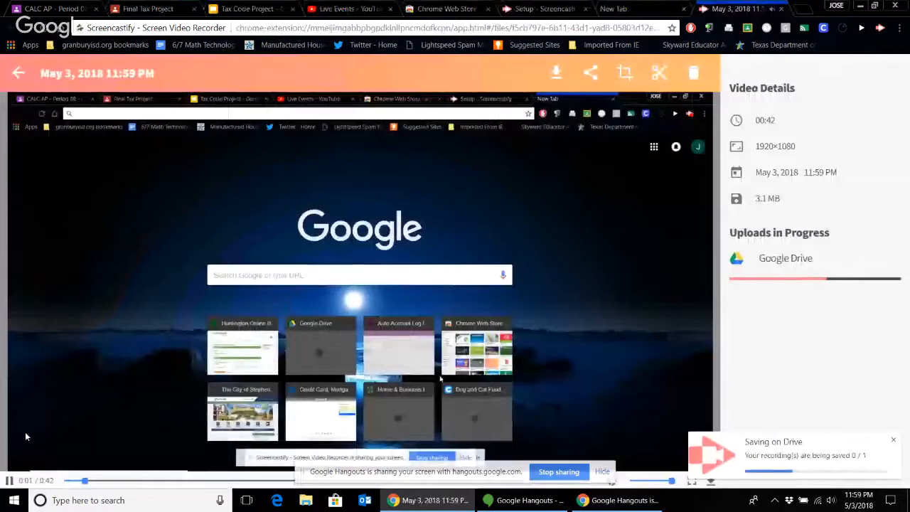
left_click(10, 481)
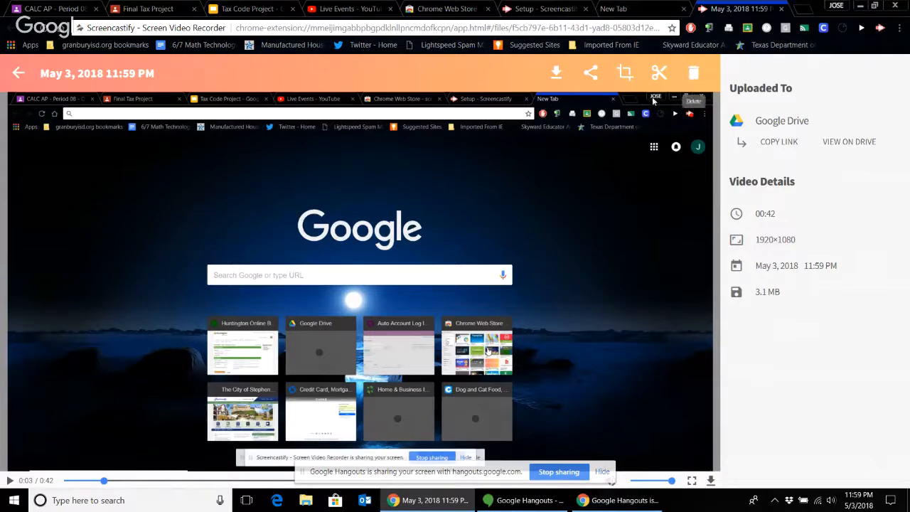
Rename the new recording as "Testing video 4"
left_click(160, 73)
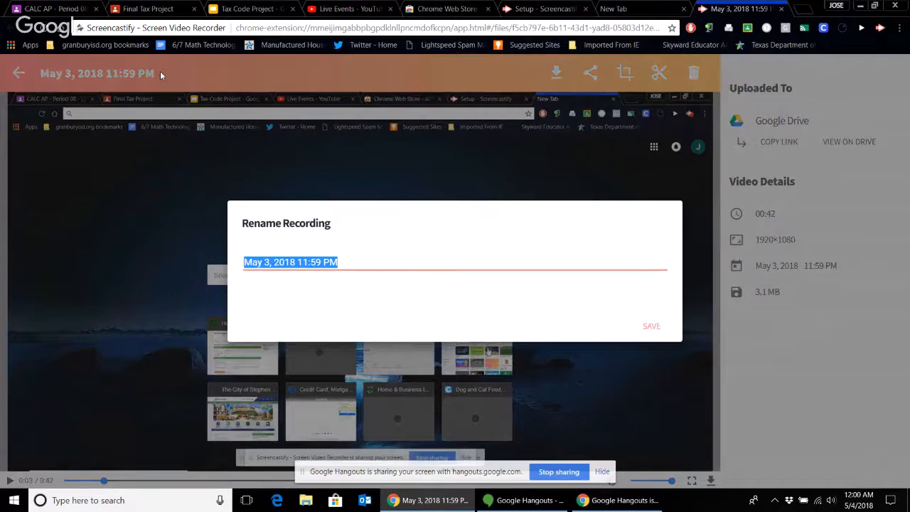
key("BackSpace")
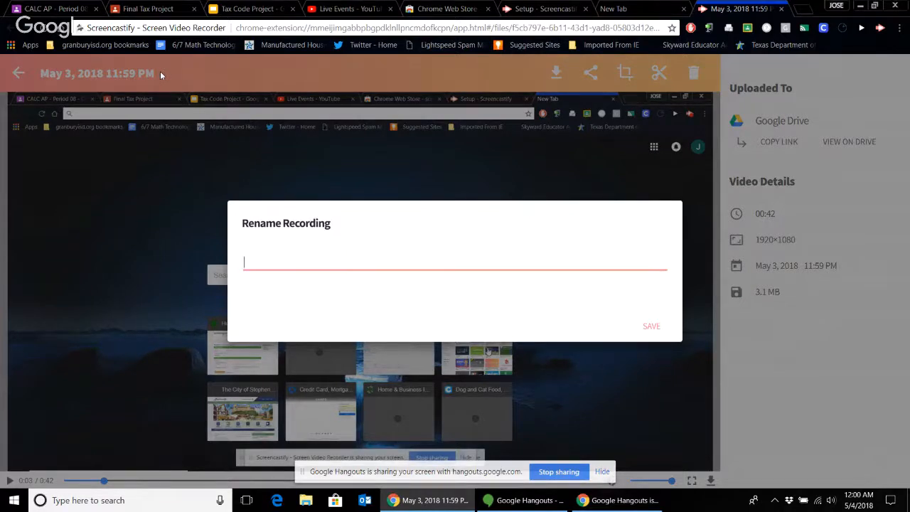
type("Testing video 4")
left_click(652, 327)
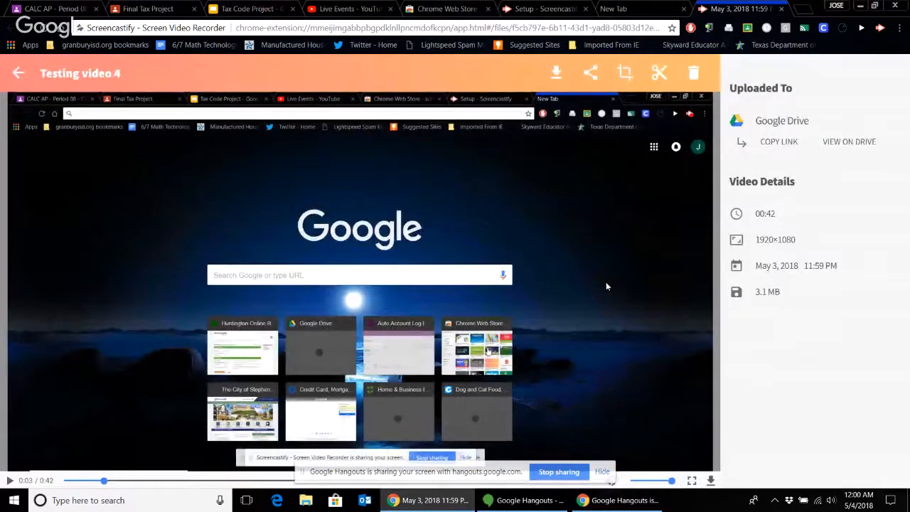
Upload the recording to the account's own YouTube channel with the privacy set to Public
left_click(592, 74)
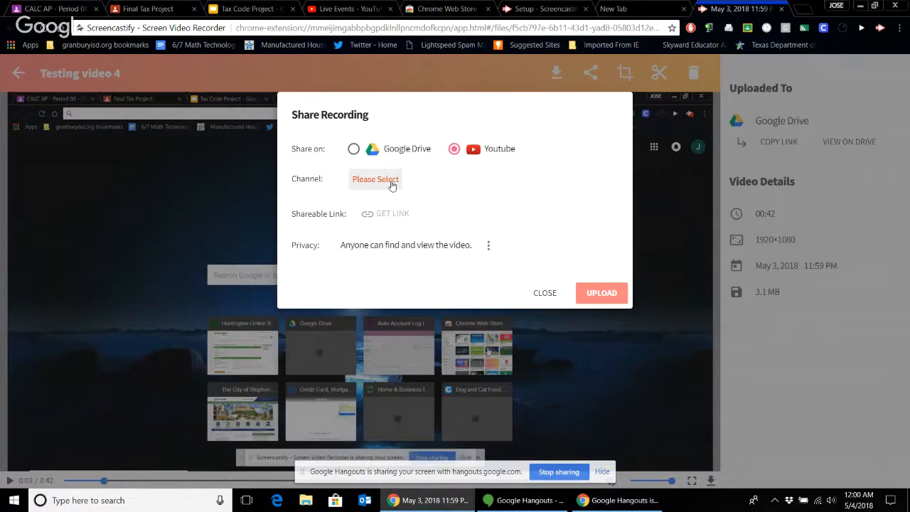
left_click(391, 182)
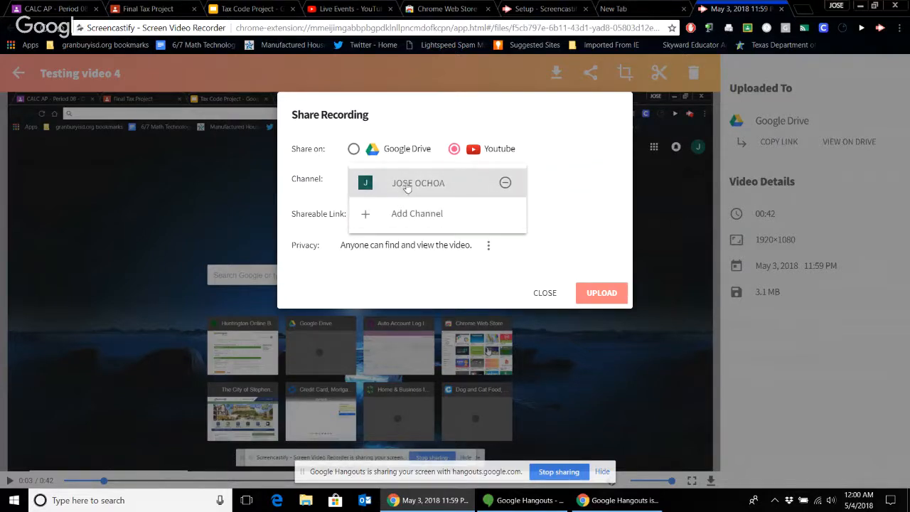
left_click(407, 185)
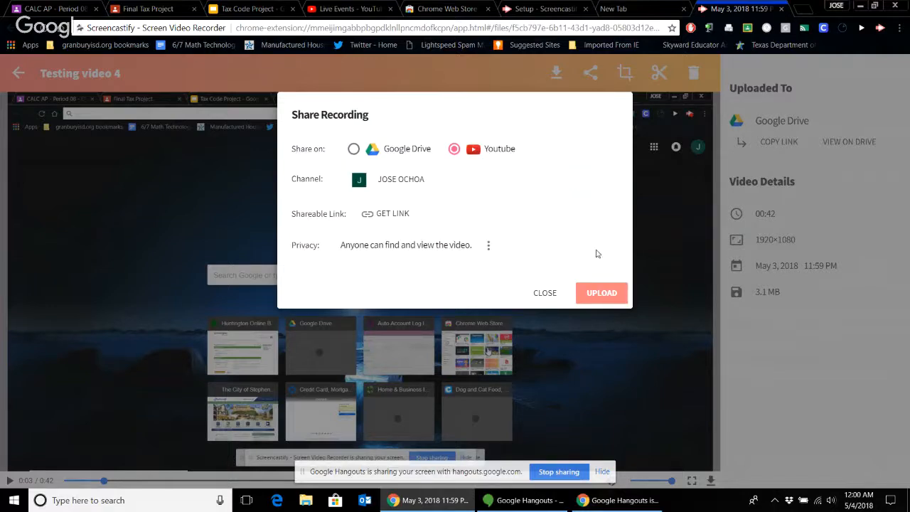
left_click(488, 246)
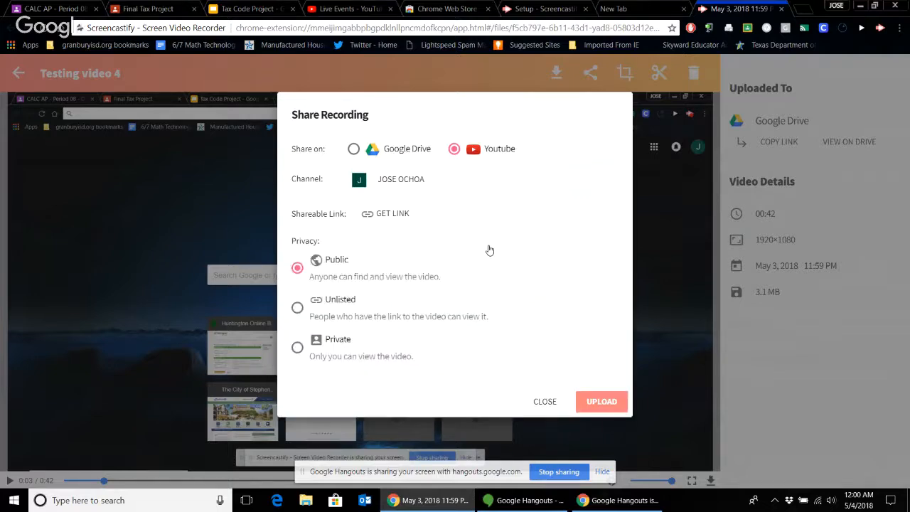
left_click(298, 308)
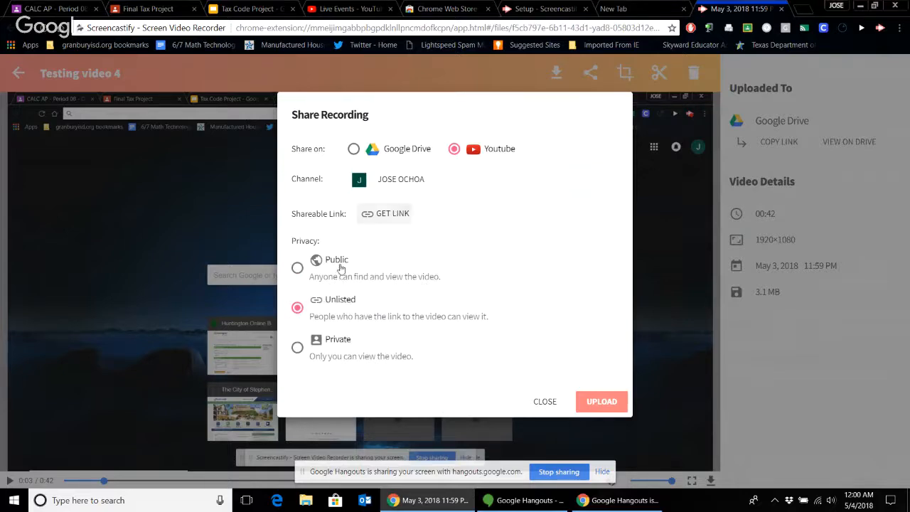
left_click(297, 268)
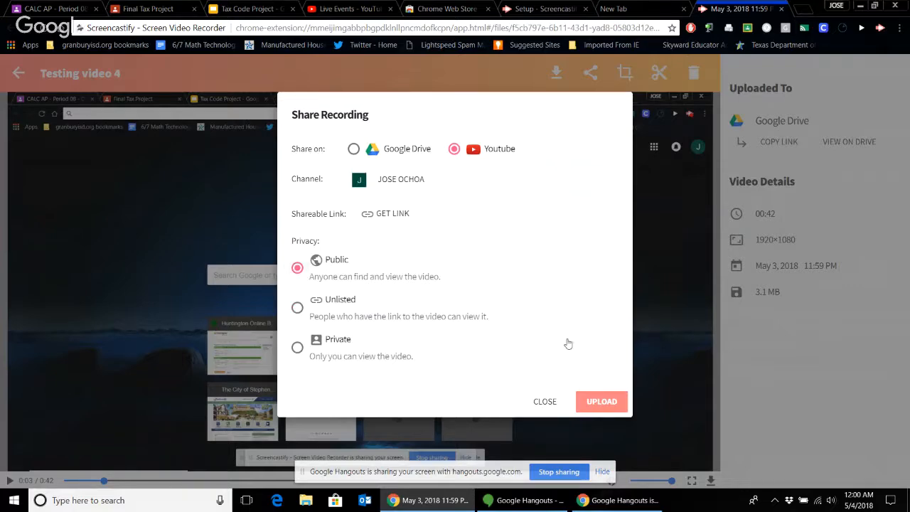
left_click(603, 398)
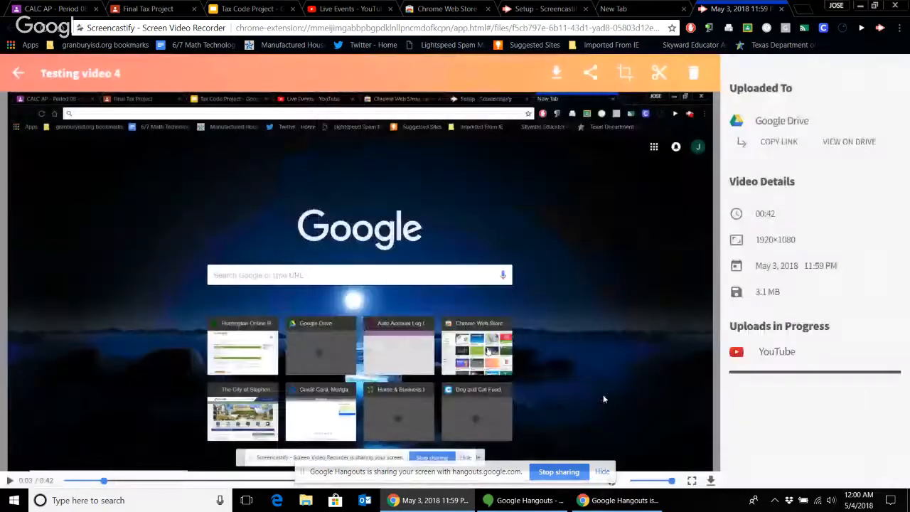
Change the uploaded YouTube video's privacy to Unlisted and close the sharing settings
left_click(589, 74)
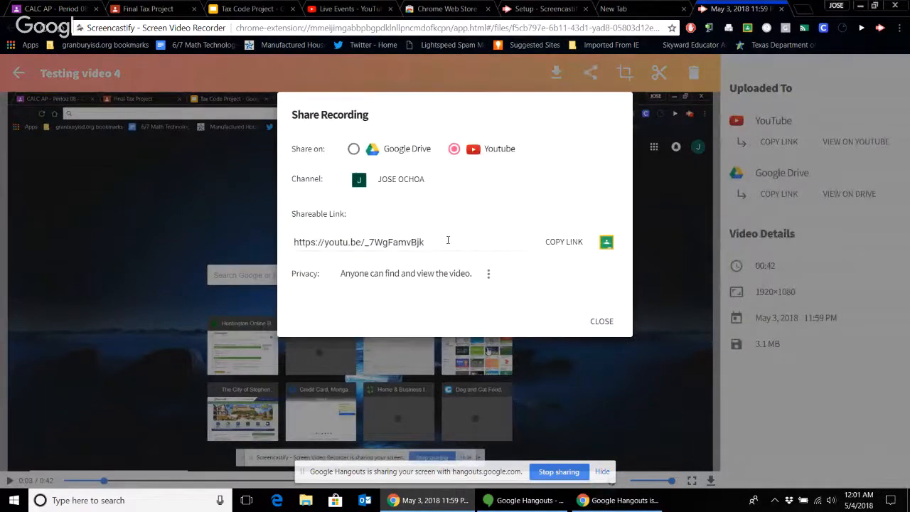
left_click(488, 273)
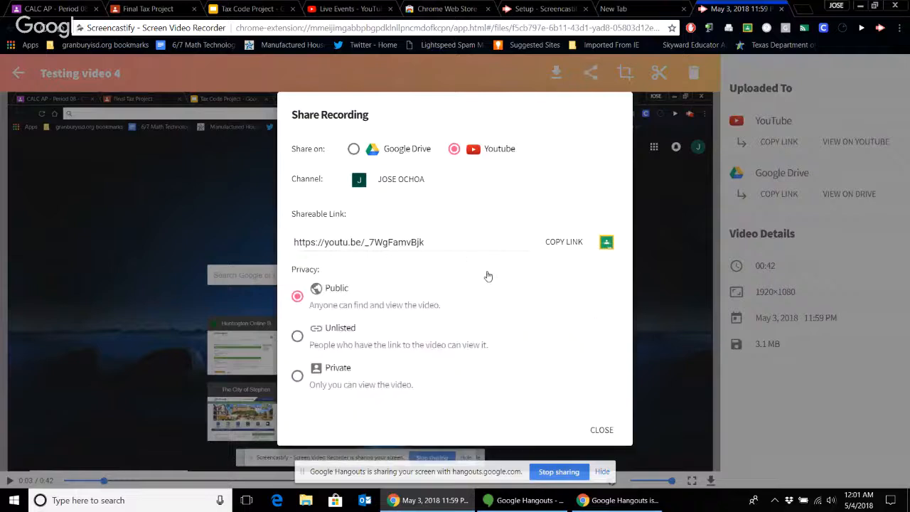
left_click(298, 336)
left_click(601, 430)
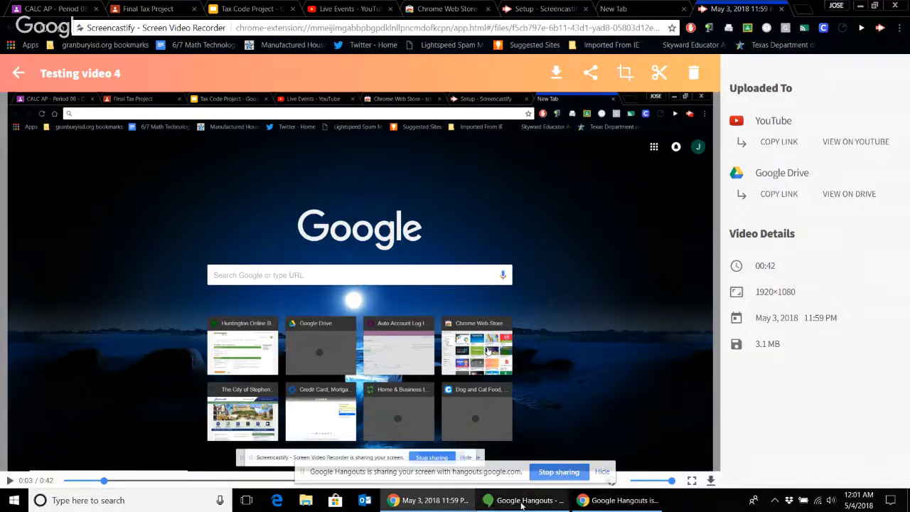
left_click(521, 501)
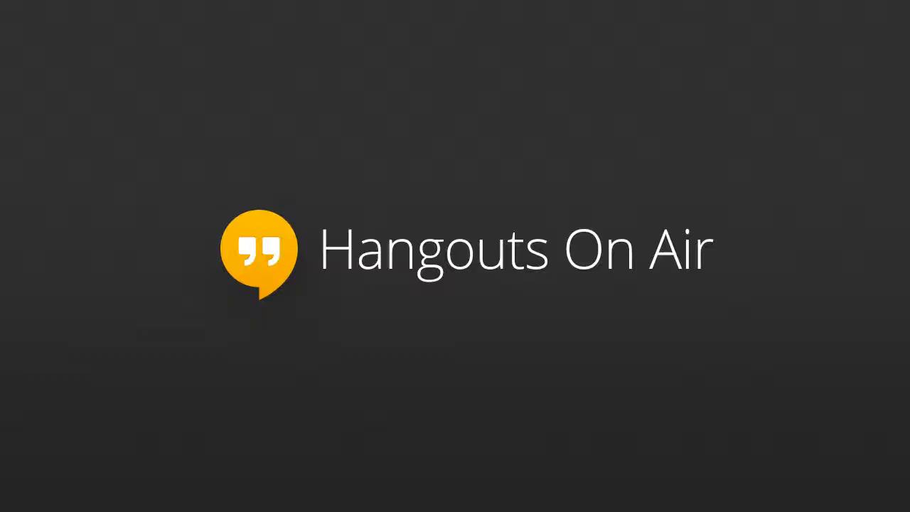